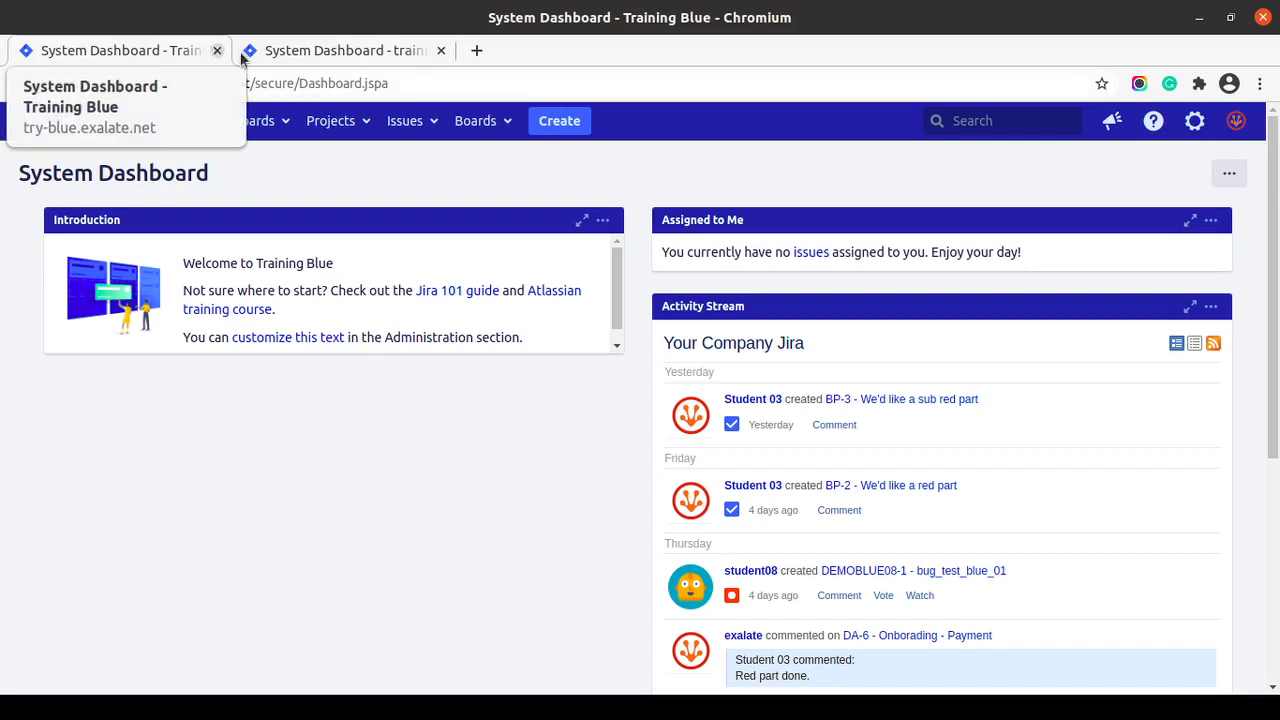
- Open the Exalate connections page in the administration of the Training Blue Jira instance
{"action": "left_click", "coordinate": [268, 48]}
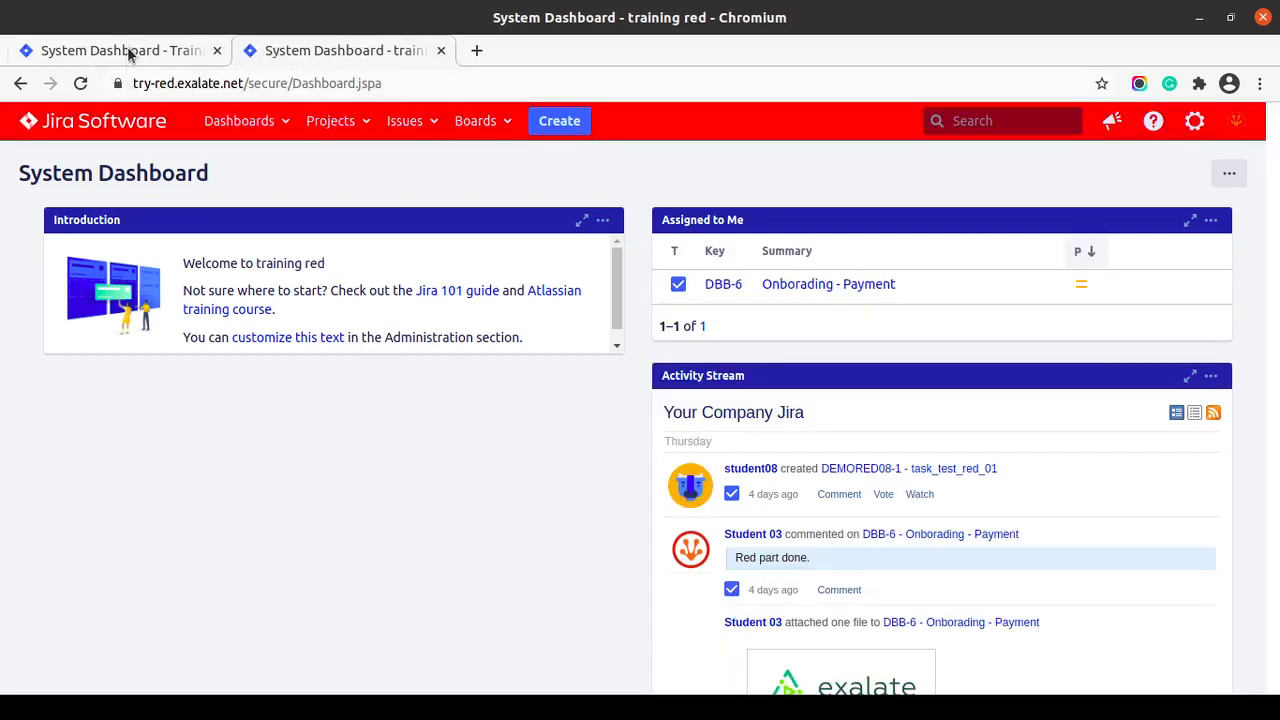
{"action": "left_click", "coordinate": [46, 50]}
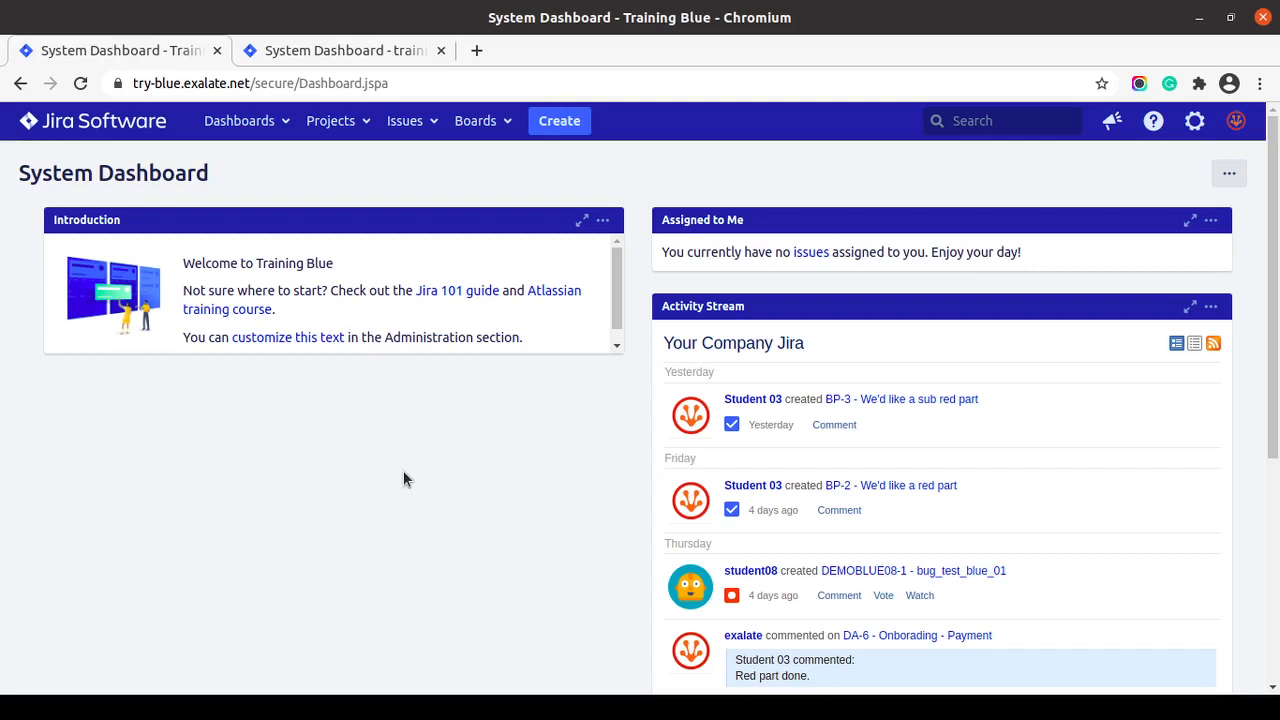
{"action": "left_click", "coordinate": [1197, 120]}
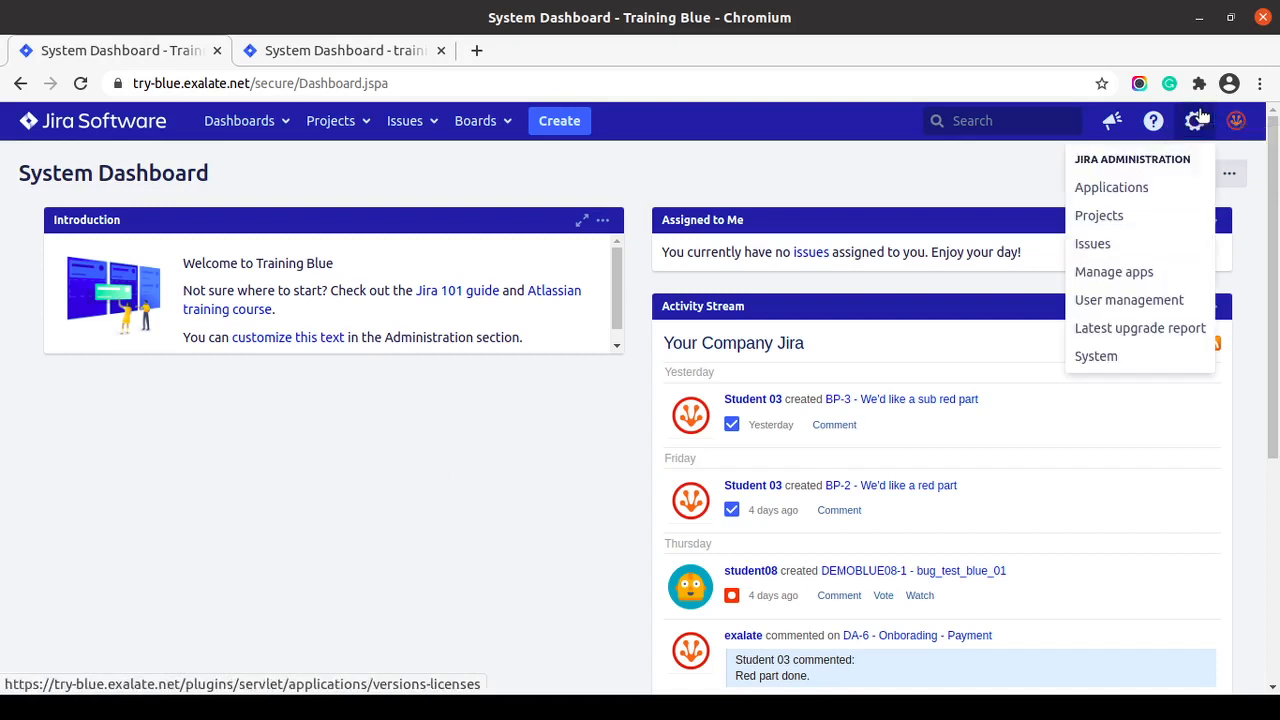
{"action": "left_click", "coordinate": [1128, 277]}
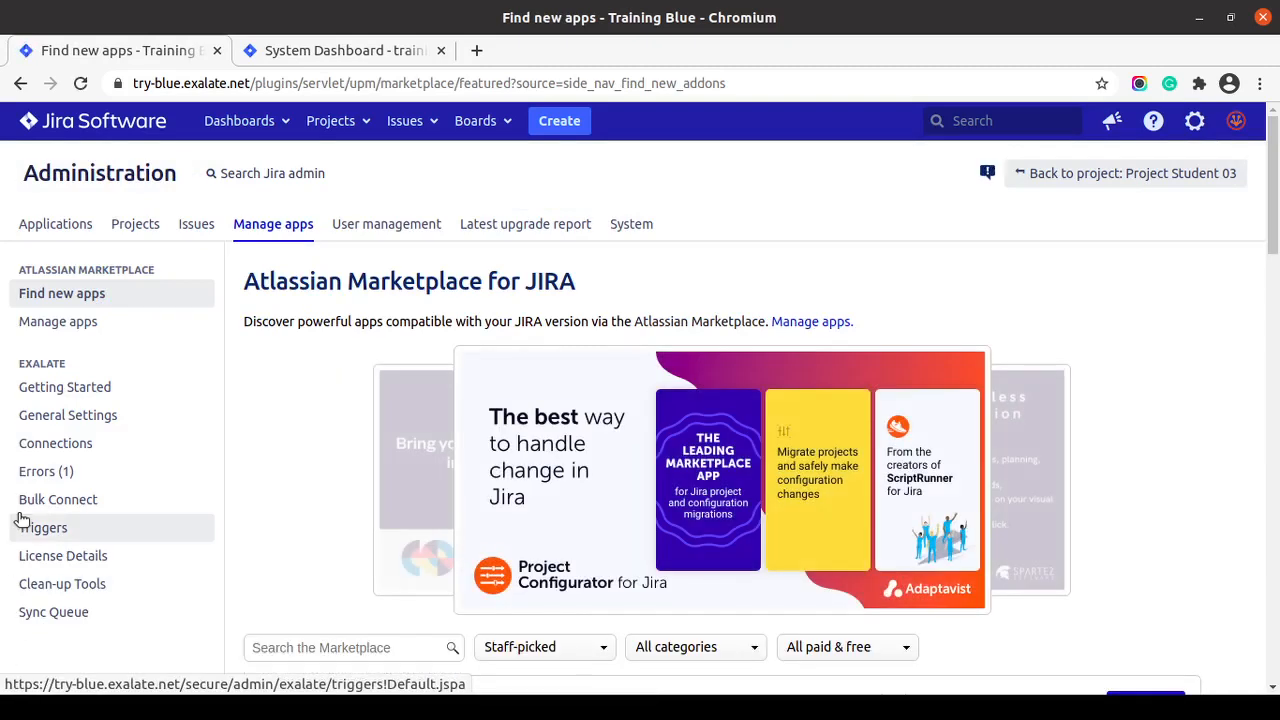
{"action": "left_click", "coordinate": [40, 452]}
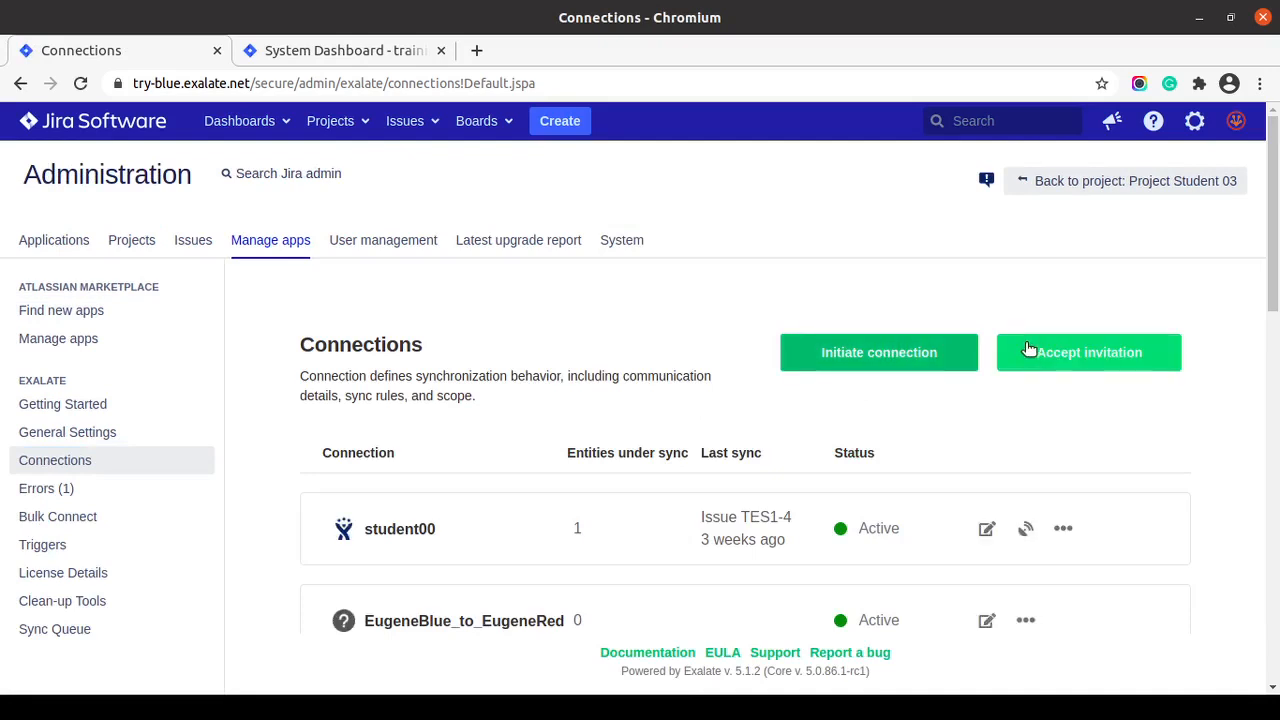
- Start initiating a new connection with Private as the destination instance type
{"action": "left_click", "coordinate": [855, 356]}
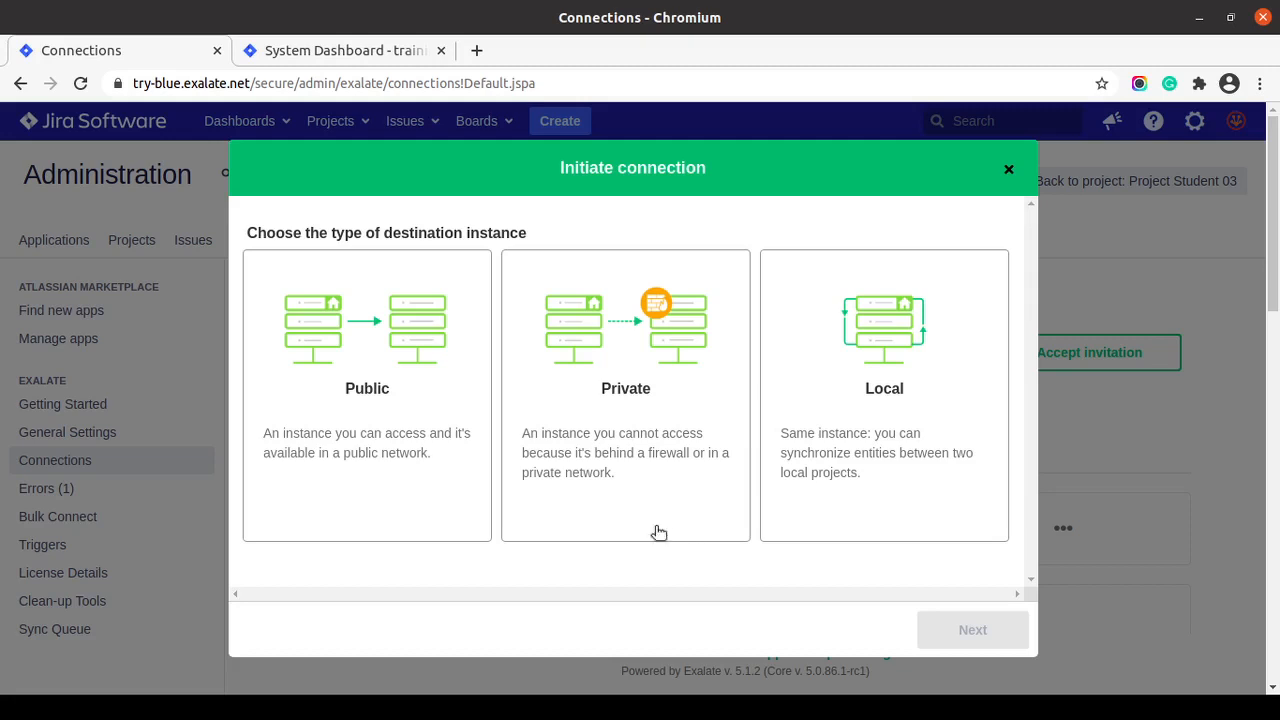
{"action": "left_click", "coordinate": [631, 405]}
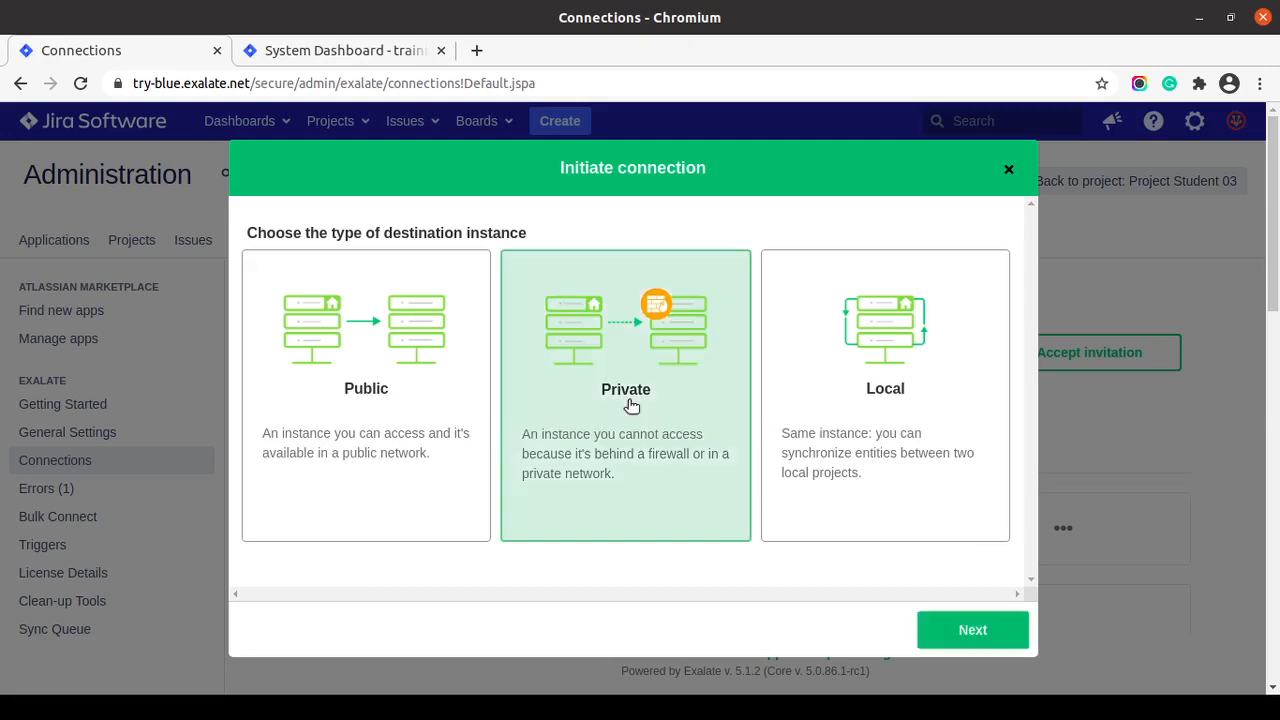
{"action": "left_click", "coordinate": [973, 632]}
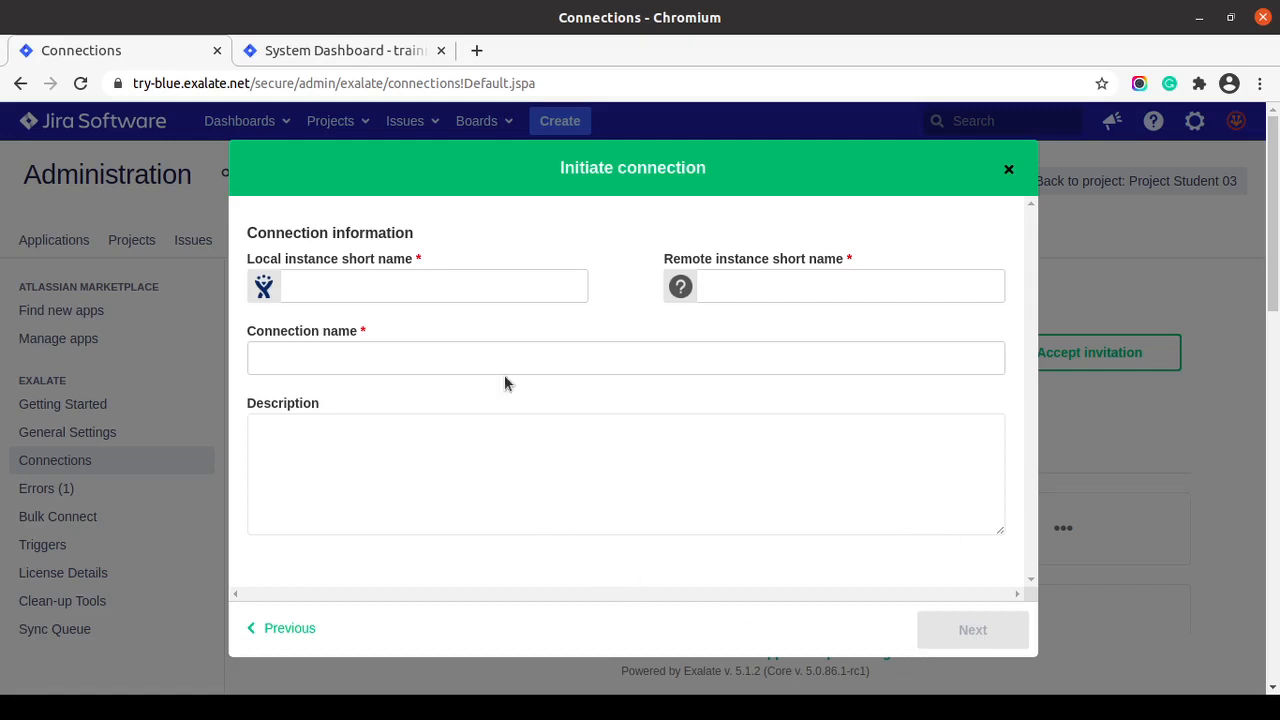
- Name the local instance blue_company and the remote instance red_company, and proceed to the project selection
{"action": "left_click", "coordinate": [461, 283]}
{"action": "type", "text": "blue_com"}
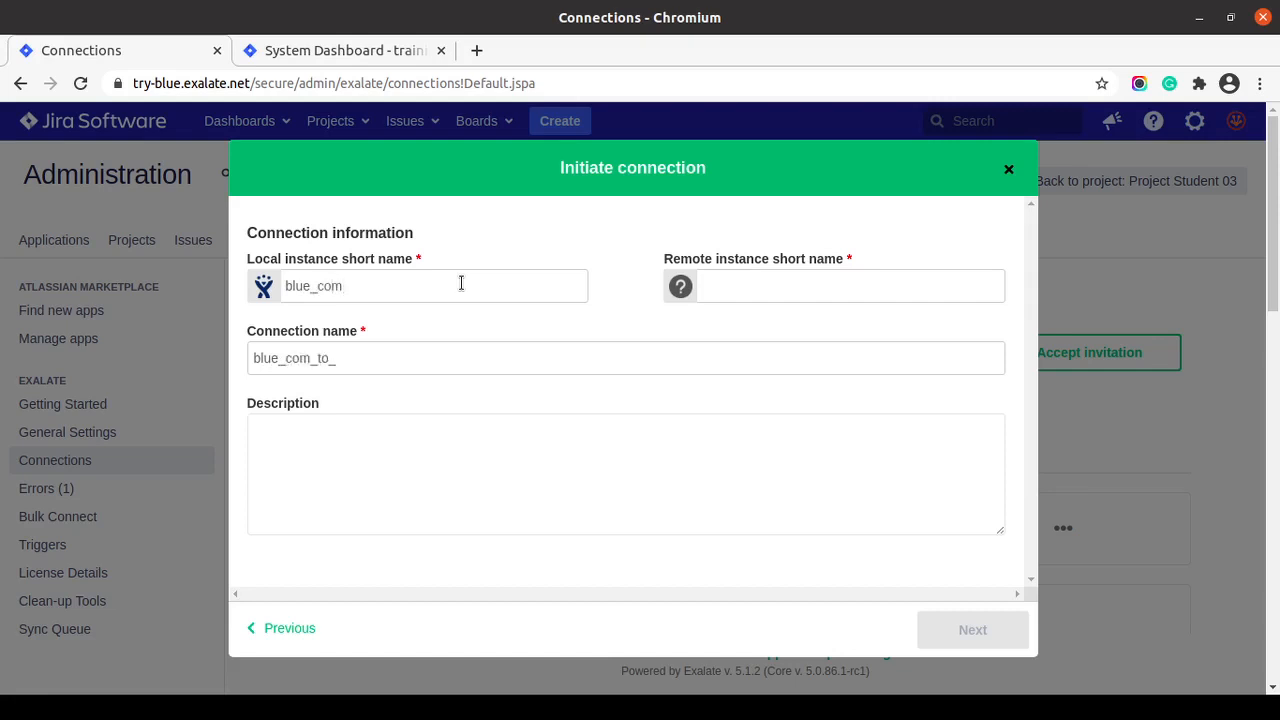
{"action": "type", "text": "pany"}
{"action": "left_click", "coordinate": [772, 296]}
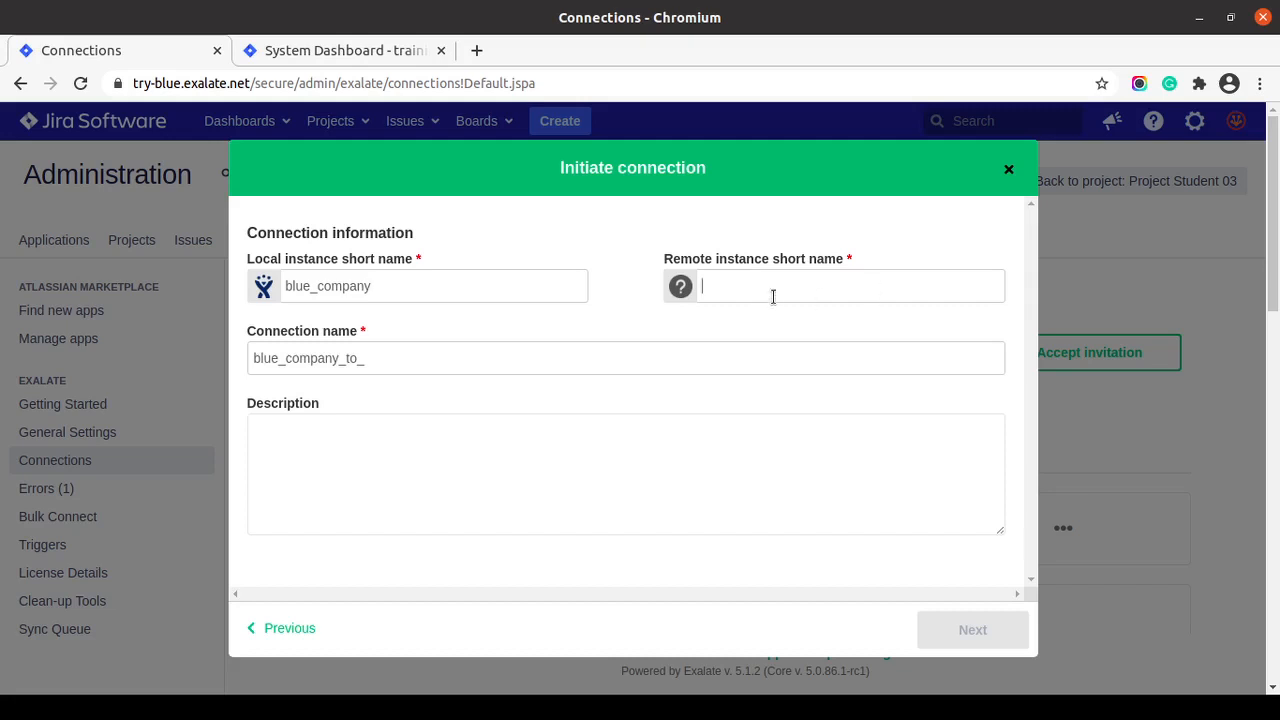
{"action": "type", "text": "red"}
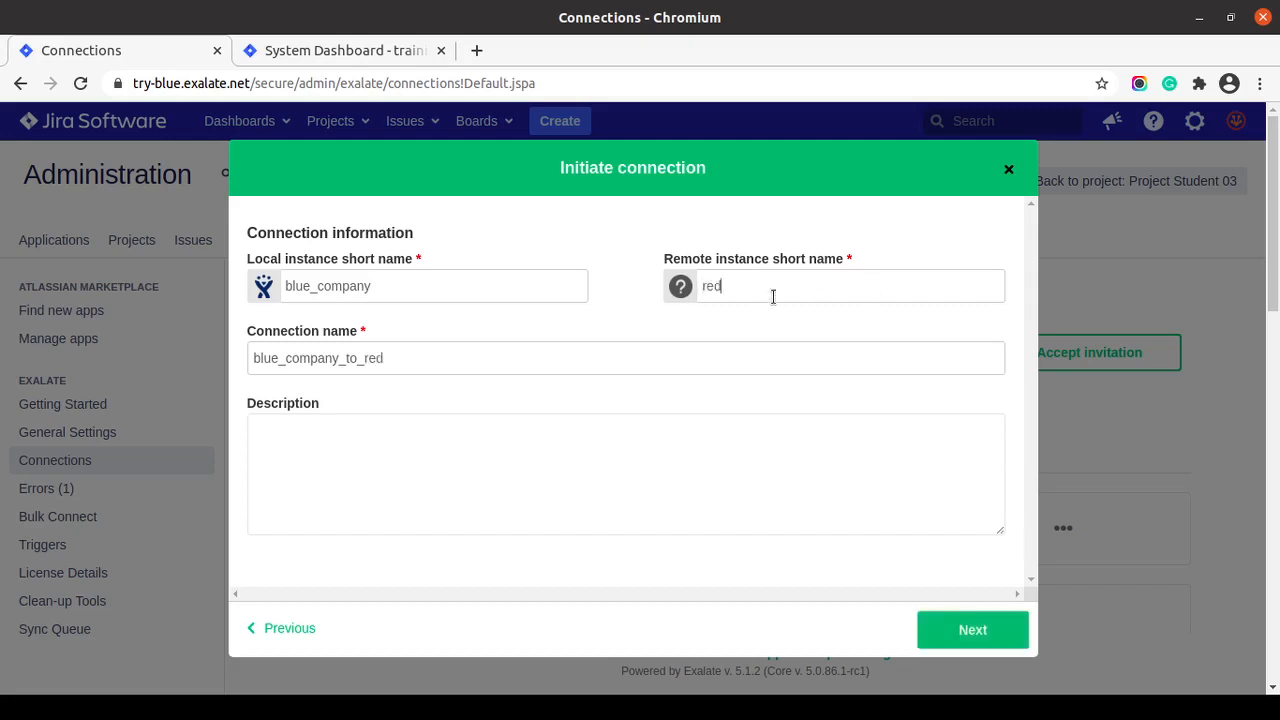
{"action": "type", "text": "_company"}
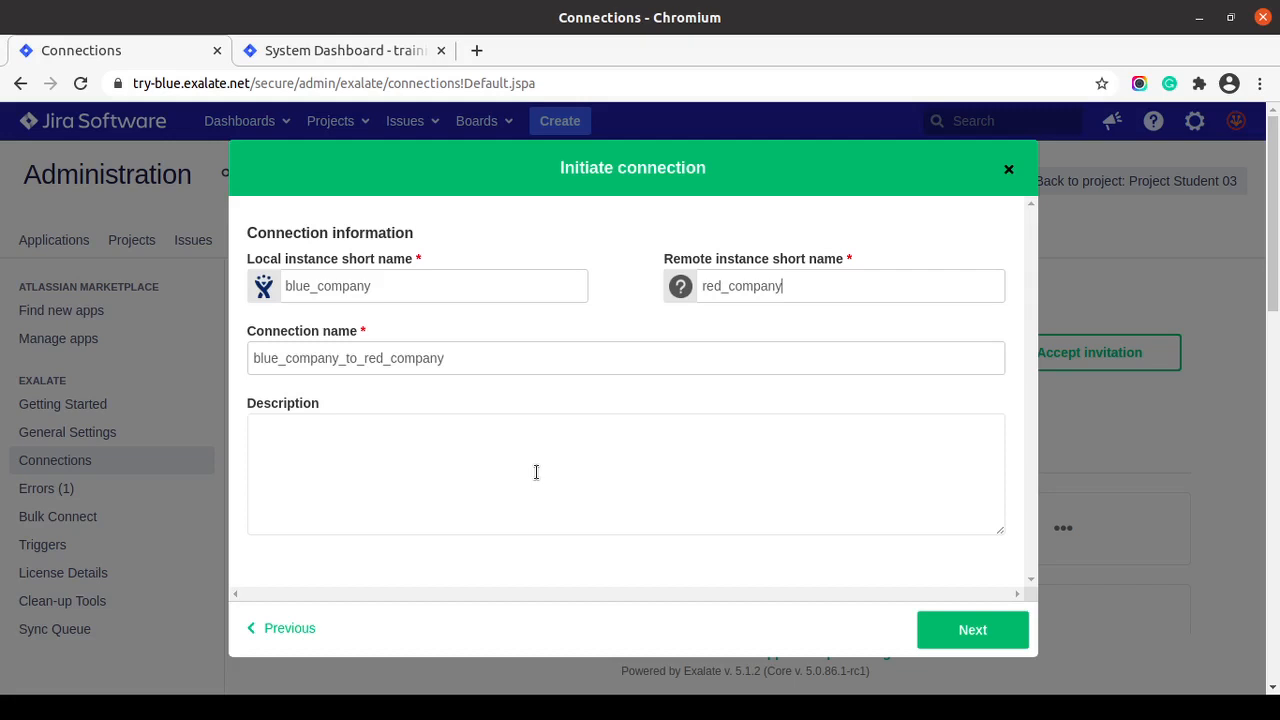
{"action": "left_click", "coordinate": [1000, 630]}
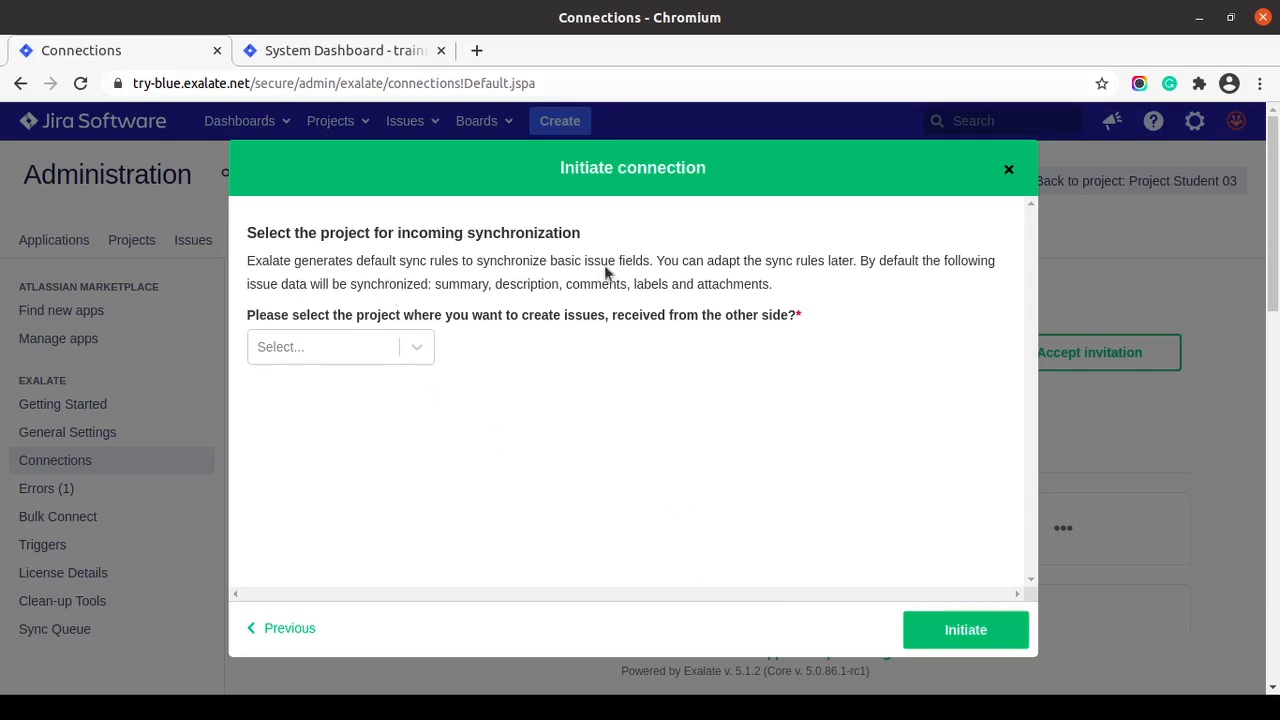
- Initiate the connection with Blue Product as the incoming synchronization project, and copy its invitation code
{"action": "left_click", "coordinate": [416, 355]}
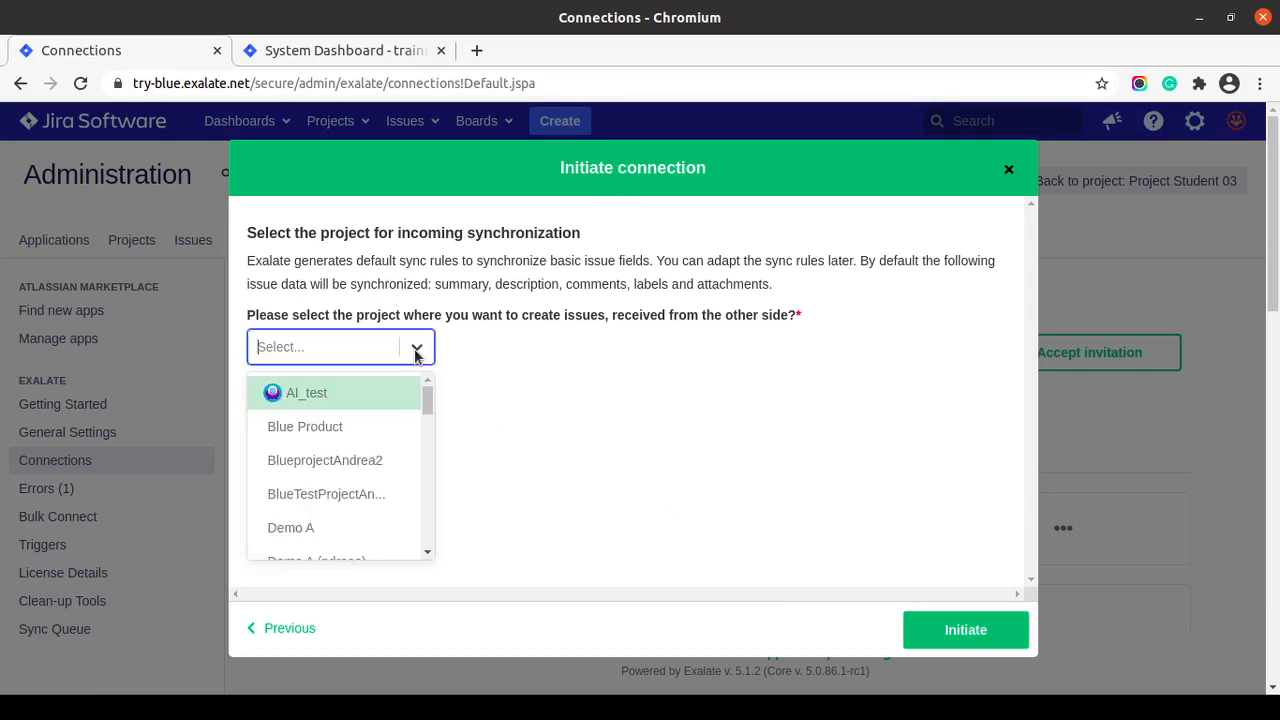
{"action": "left_click", "coordinate": [319, 426]}
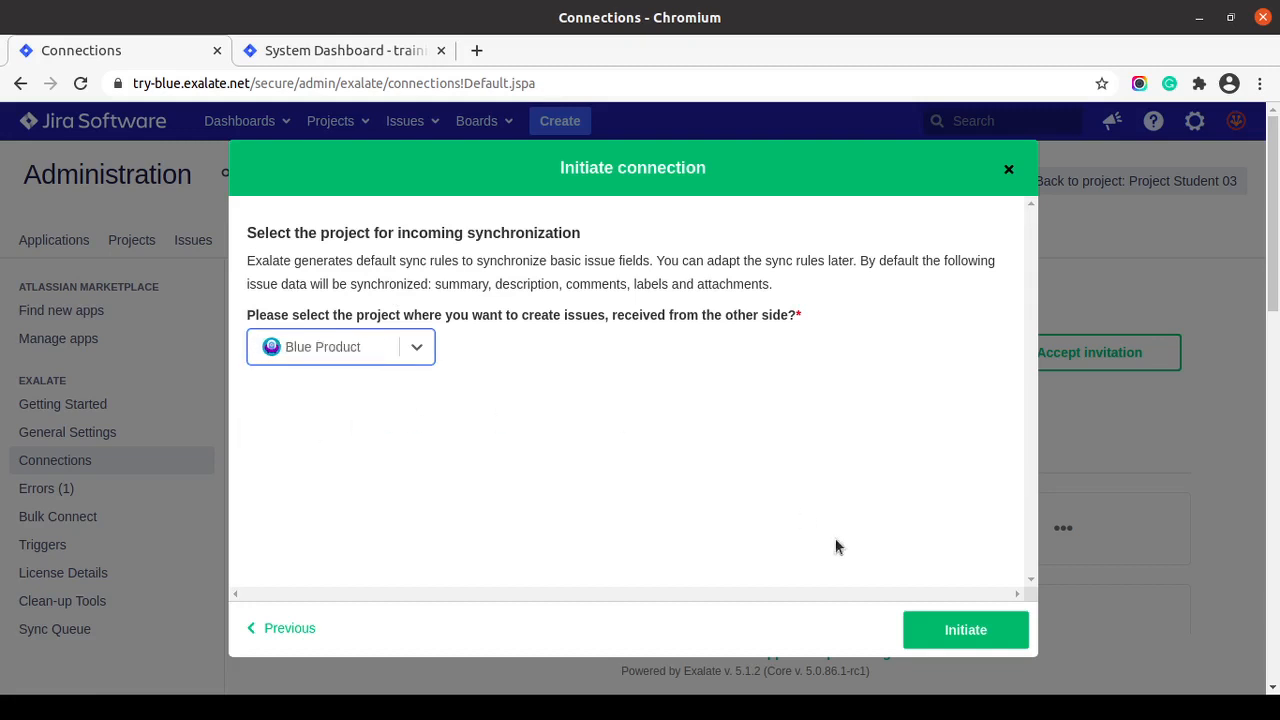
{"action": "left_click", "coordinate": [975, 640]}
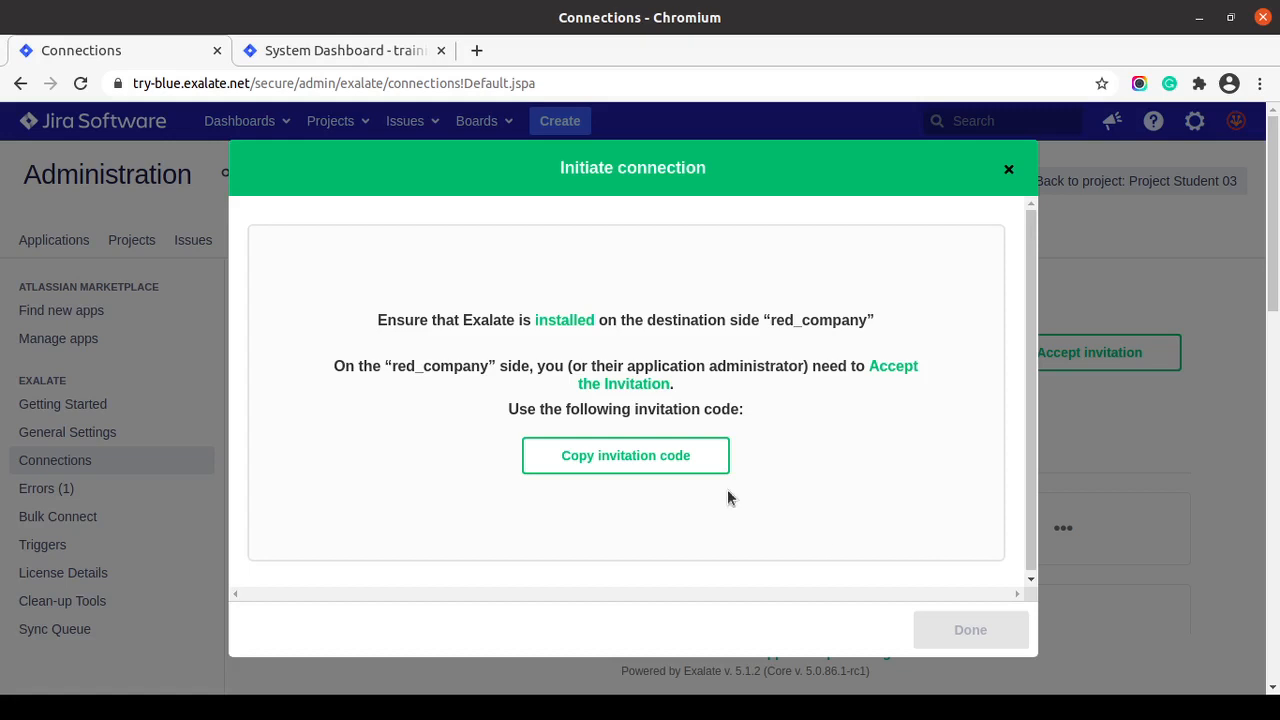
{"action": "left_click", "coordinate": [597, 458]}
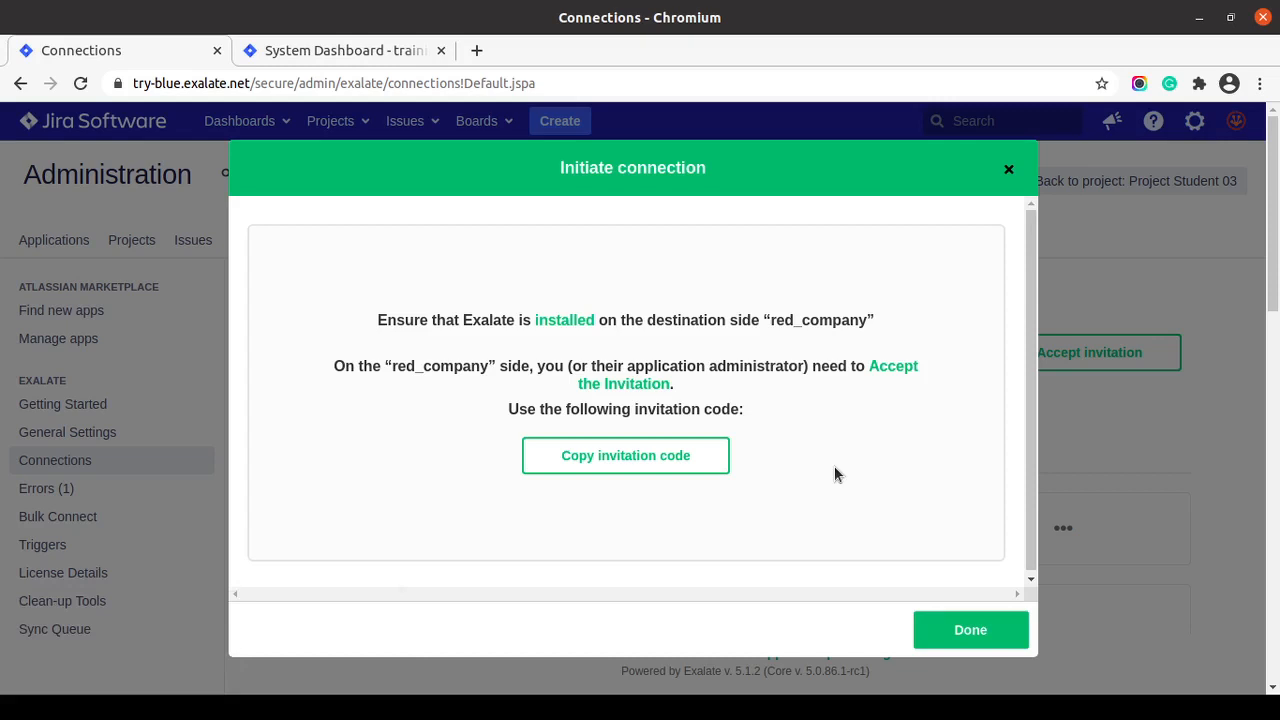
{"action": "left_click", "coordinate": [969, 621]}
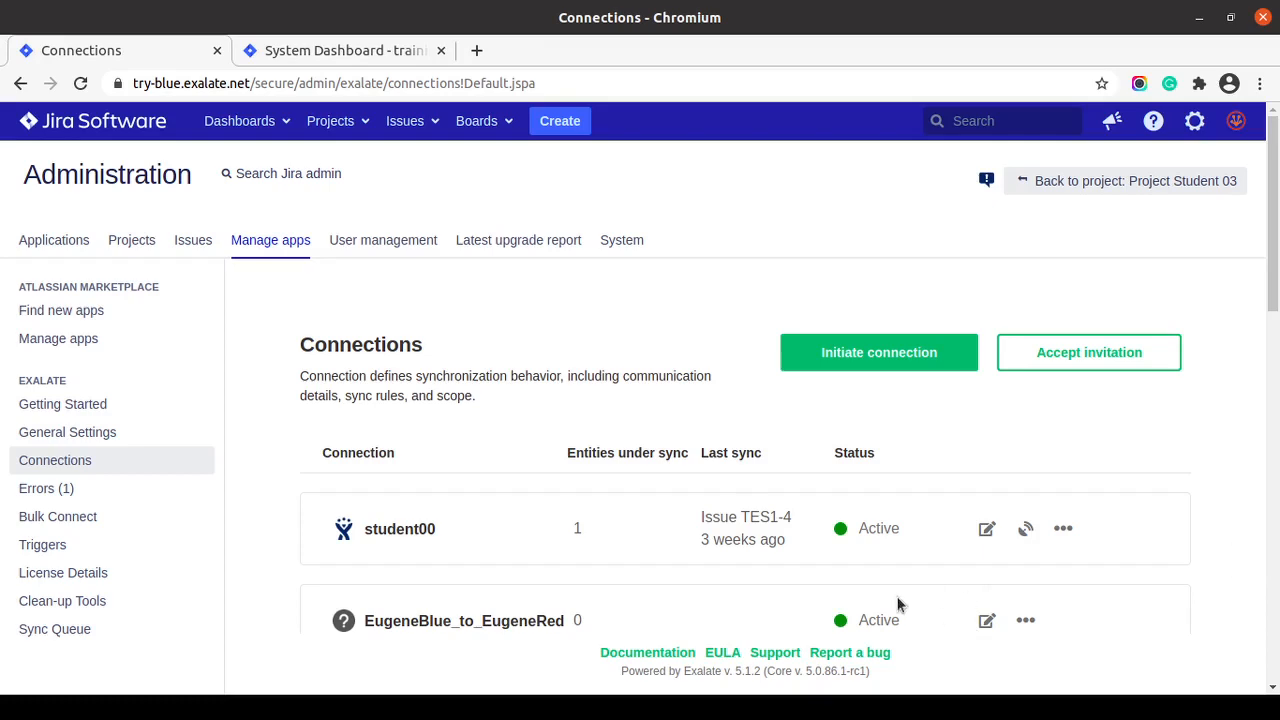
- Switch to the training red Jira instance and open its Exalate connections page
{"action": "left_click", "coordinate": [311, 51]}
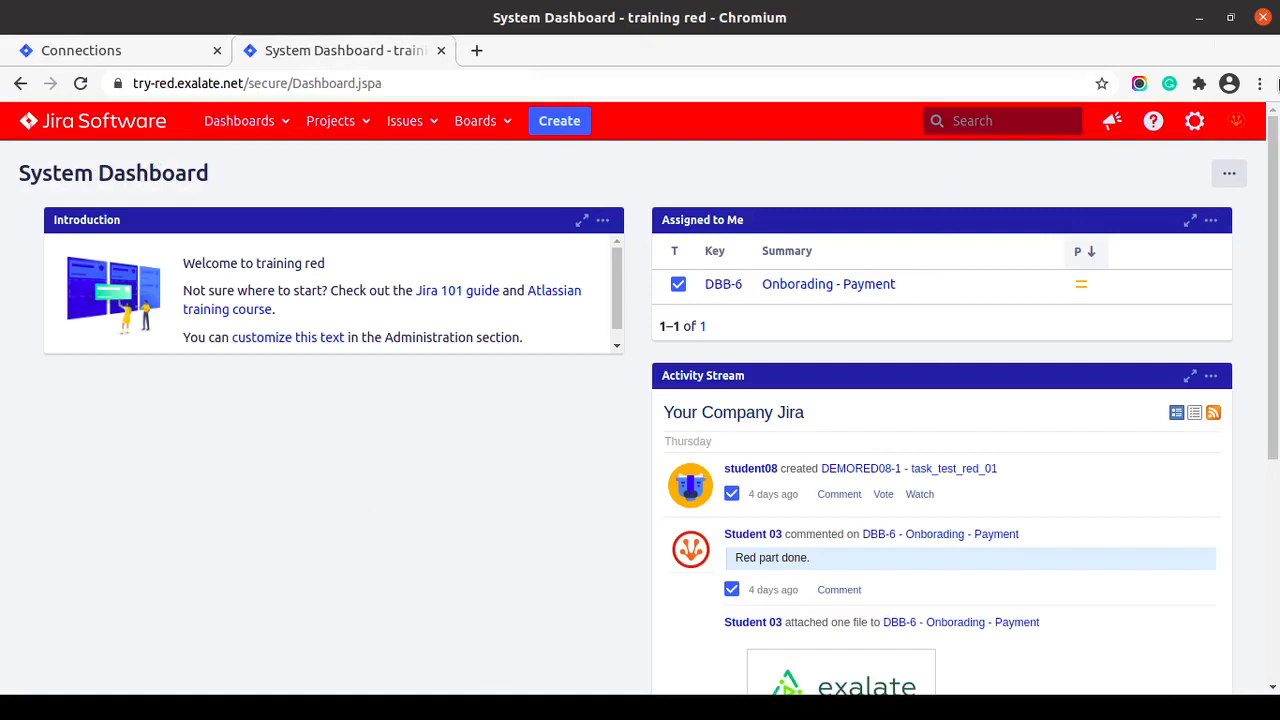
{"action": "left_click", "coordinate": [1196, 121]}
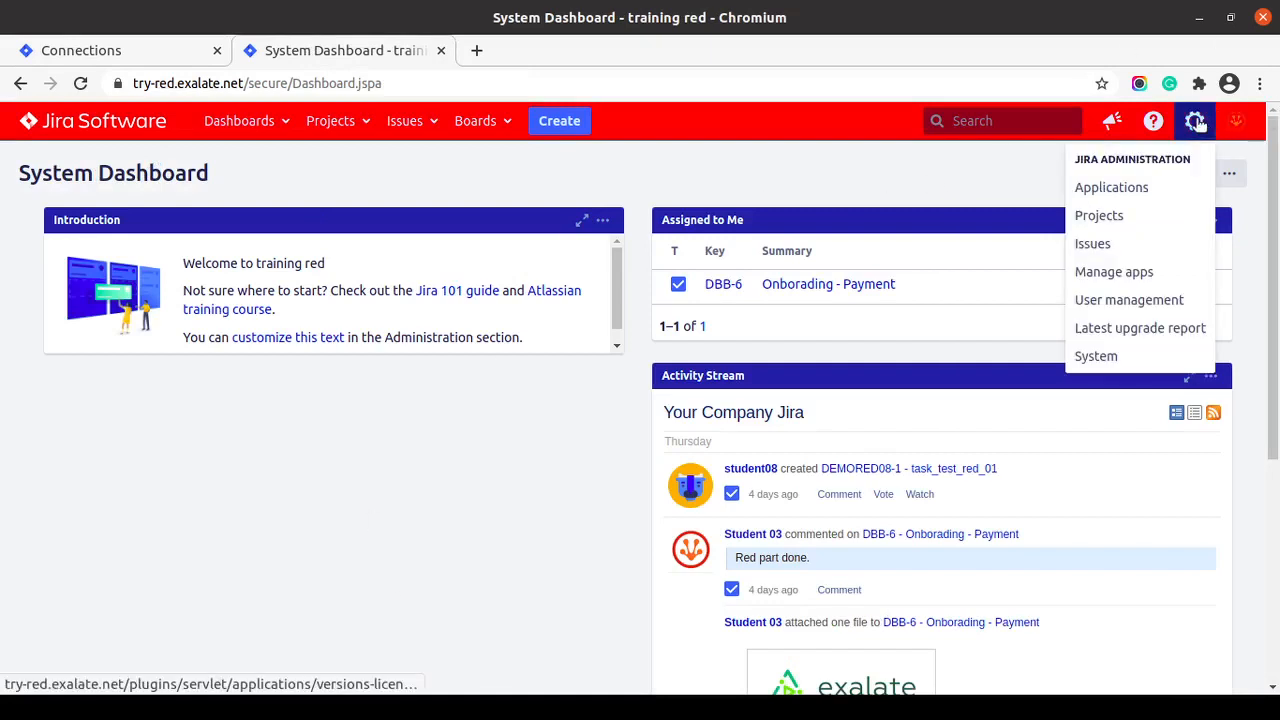
{"action": "left_click", "coordinate": [1132, 275]}
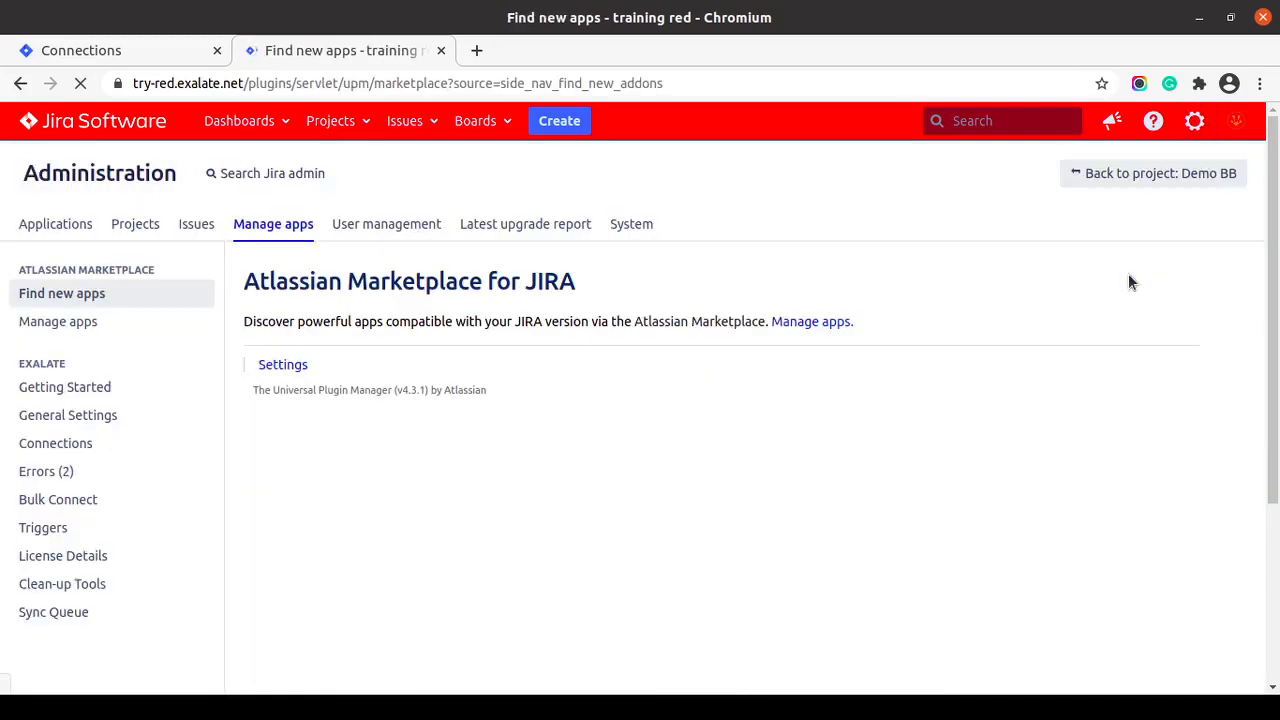
{"action": "left_click", "coordinate": [64, 444]}
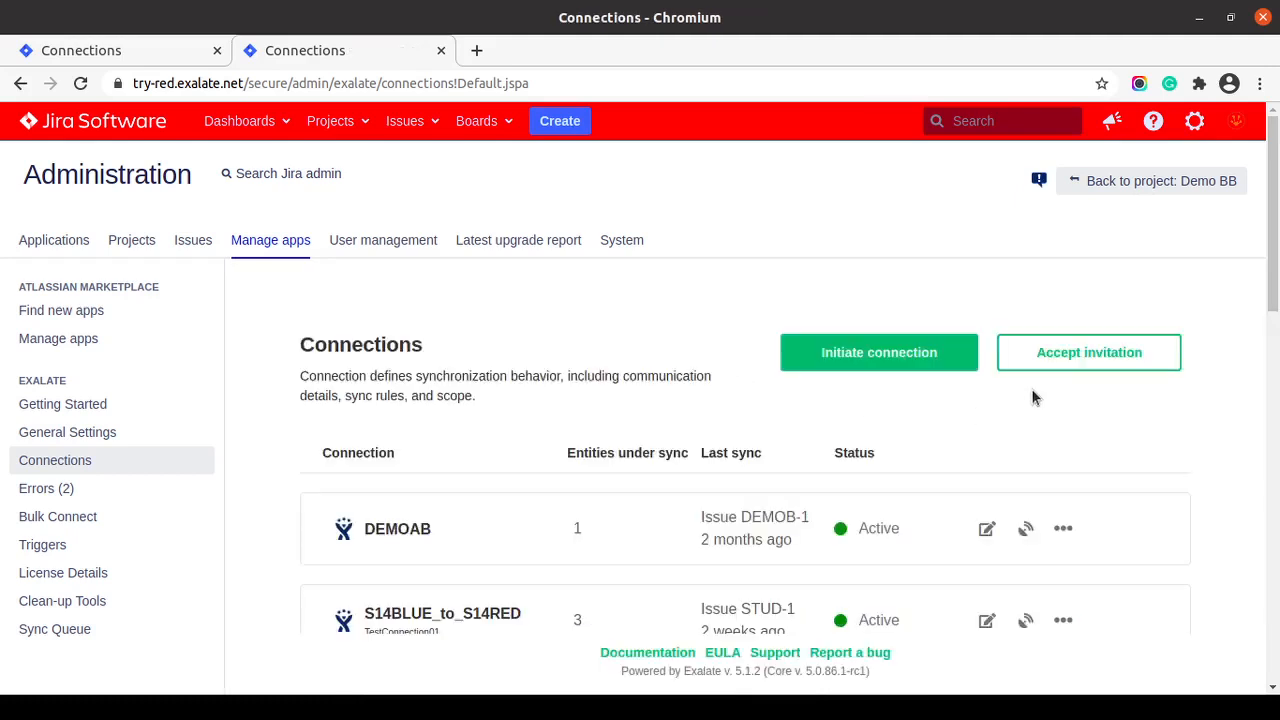
- Start accepting an invitation with the copied invitation code, and keep the prefilled connection information
{"action": "left_click", "coordinate": [1087, 362]}
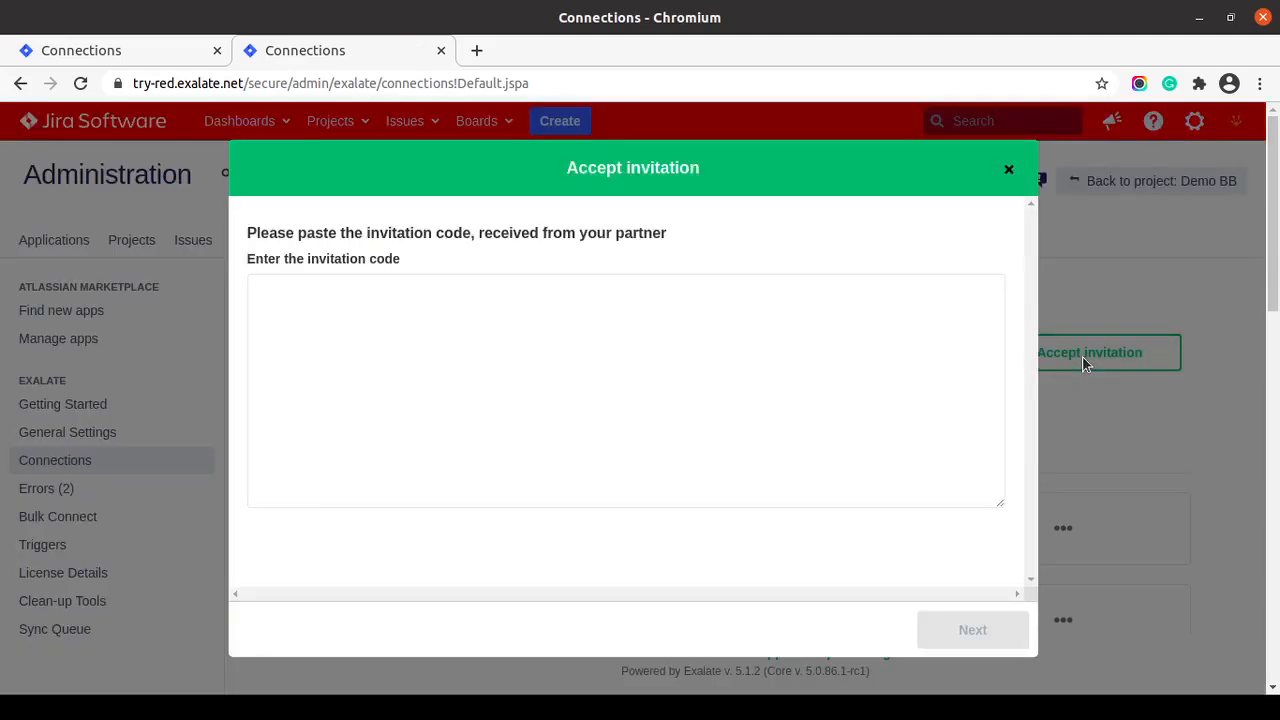
{"action": "left_click", "coordinate": [346, 305]}
{"action": "right_click", "coordinate": [346, 305]}
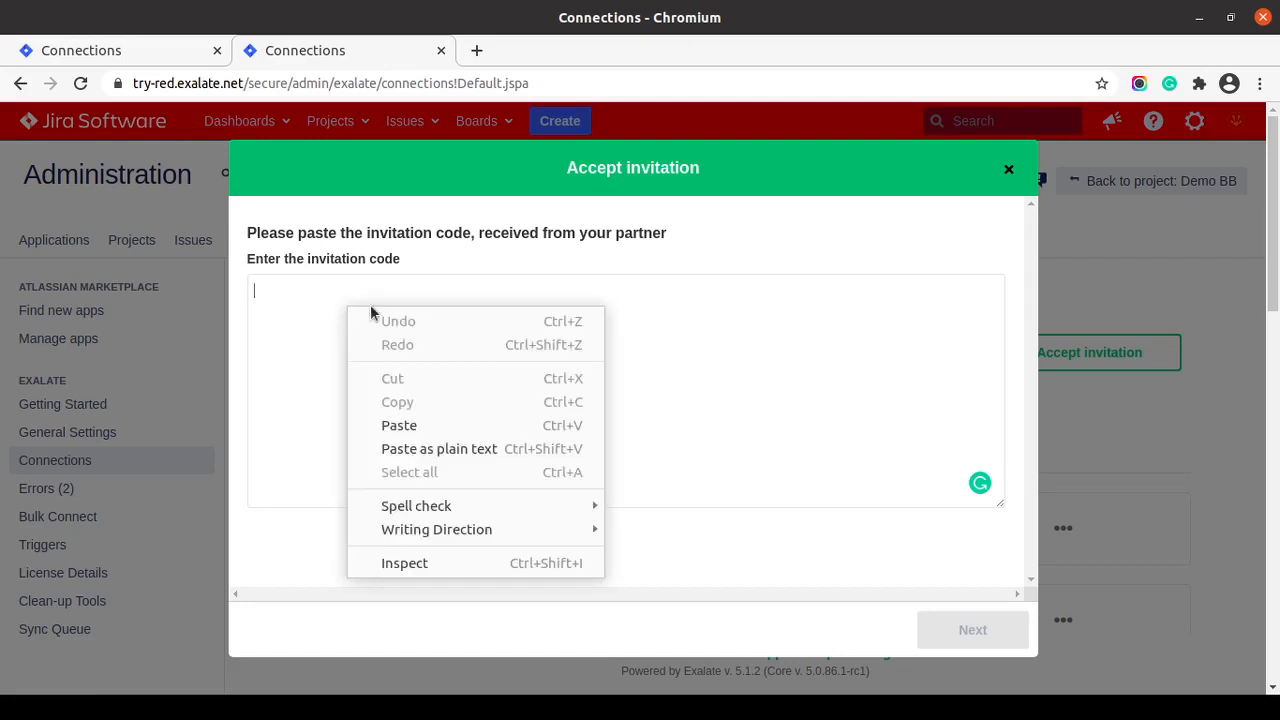
{"action": "left_click", "coordinate": [426, 417]}
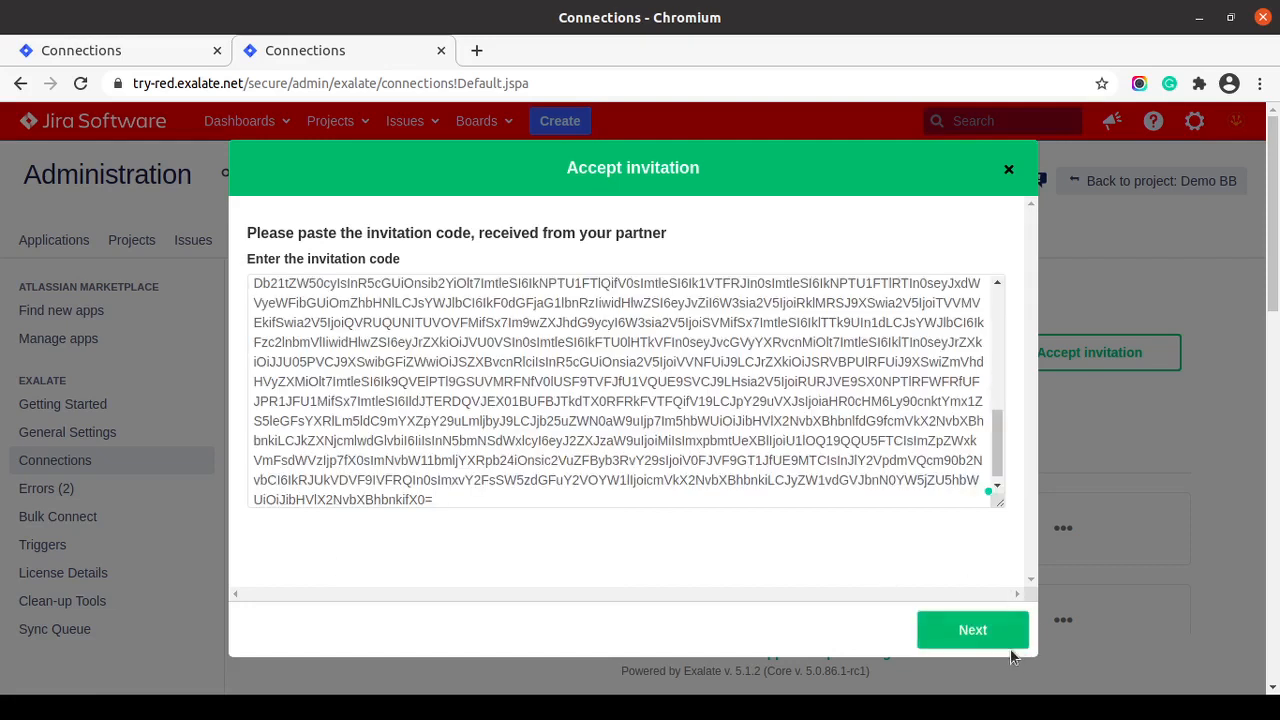
{"action": "left_click", "coordinate": [985, 629]}
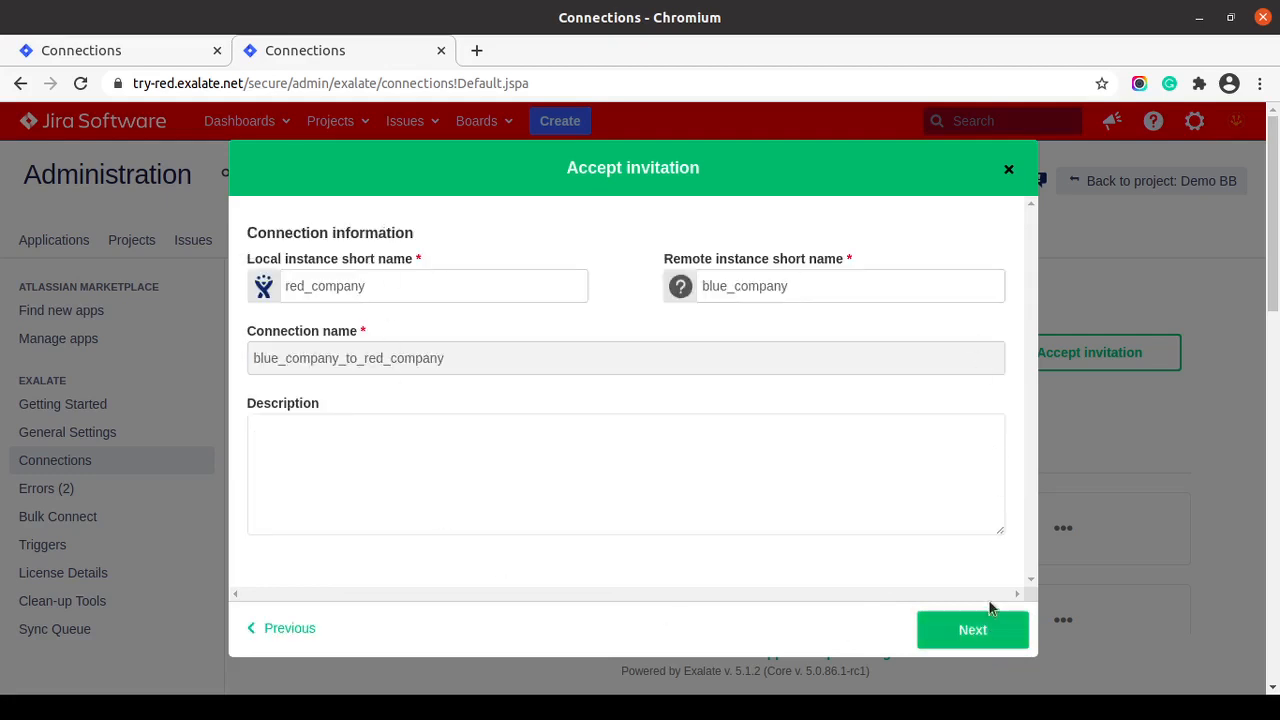
{"action": "left_click", "coordinate": [979, 630]}
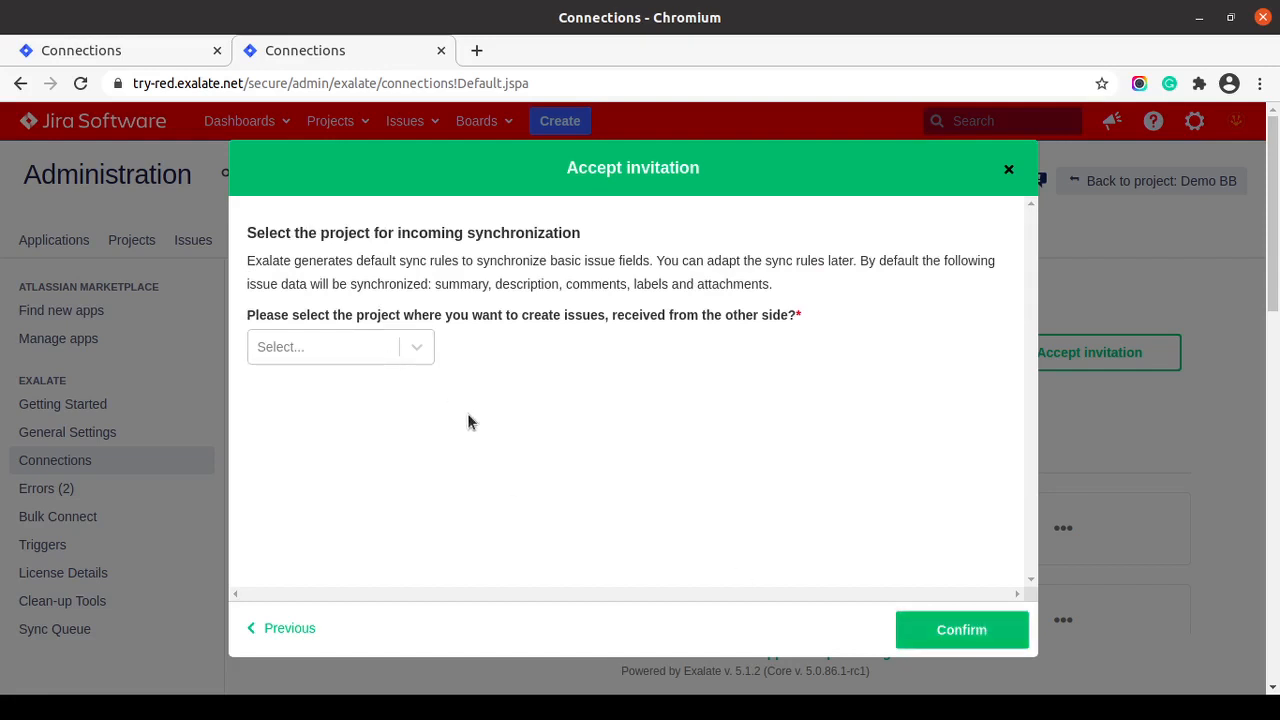
- Select Red Product as the project for incoming synchronization, confirm the connection and close the dialog
{"action": "left_click", "coordinate": [418, 347]}
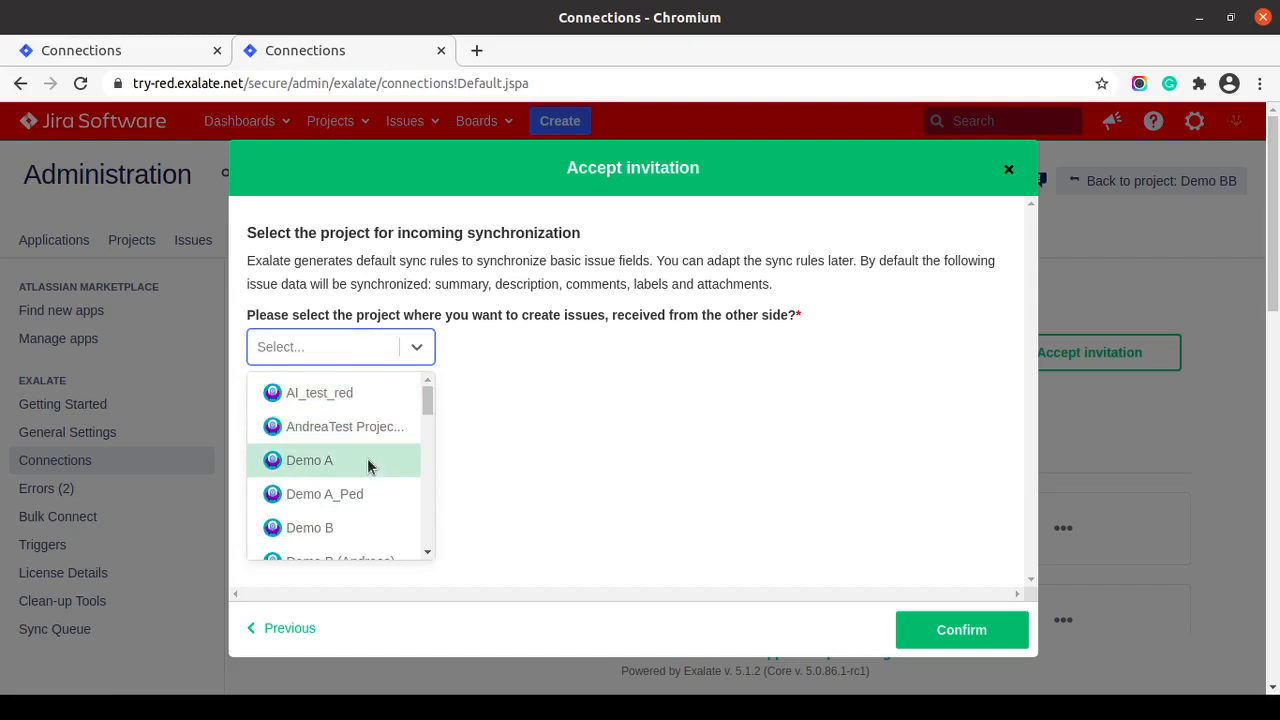
{"action": "scroll", "coordinate": [367, 460], "scroll_direction": "down", "scroll_amount": 3}
{"action": "scroll", "coordinate": [367, 458], "scroll_direction": "down", "scroll_amount": 5}
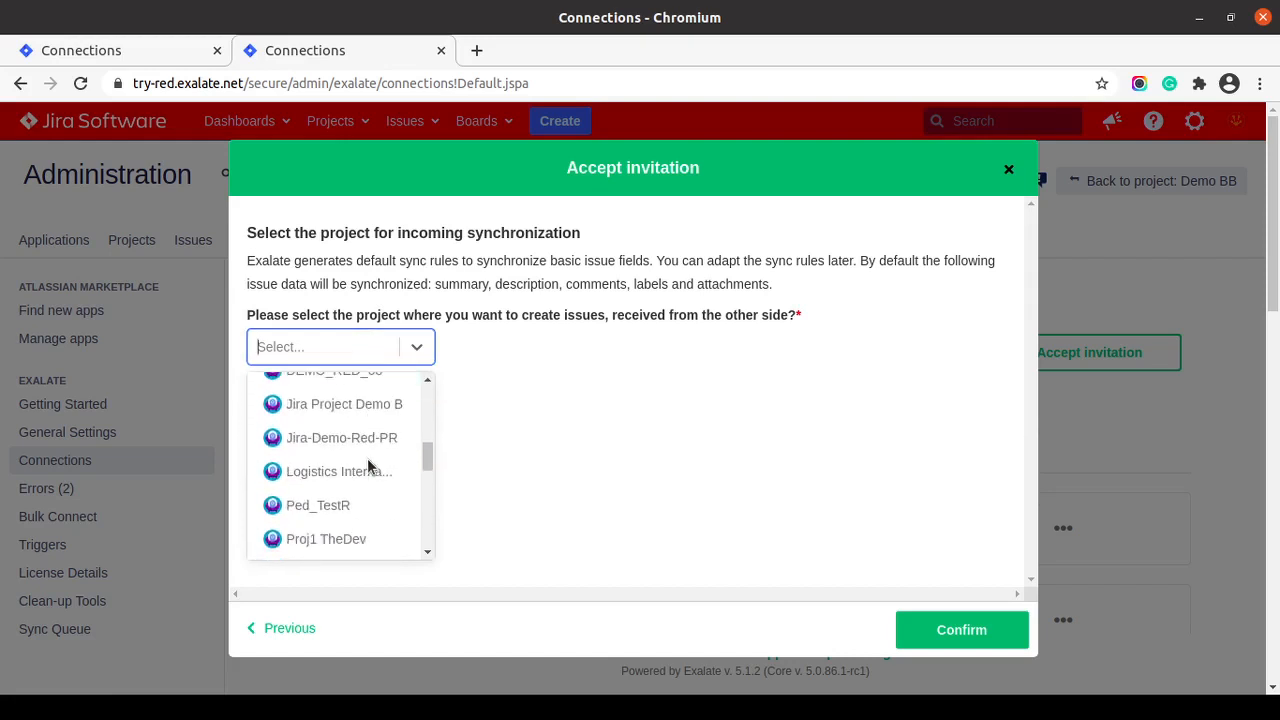
{"action": "scroll", "coordinate": [367, 458], "scroll_direction": "down", "scroll_amount": 6}
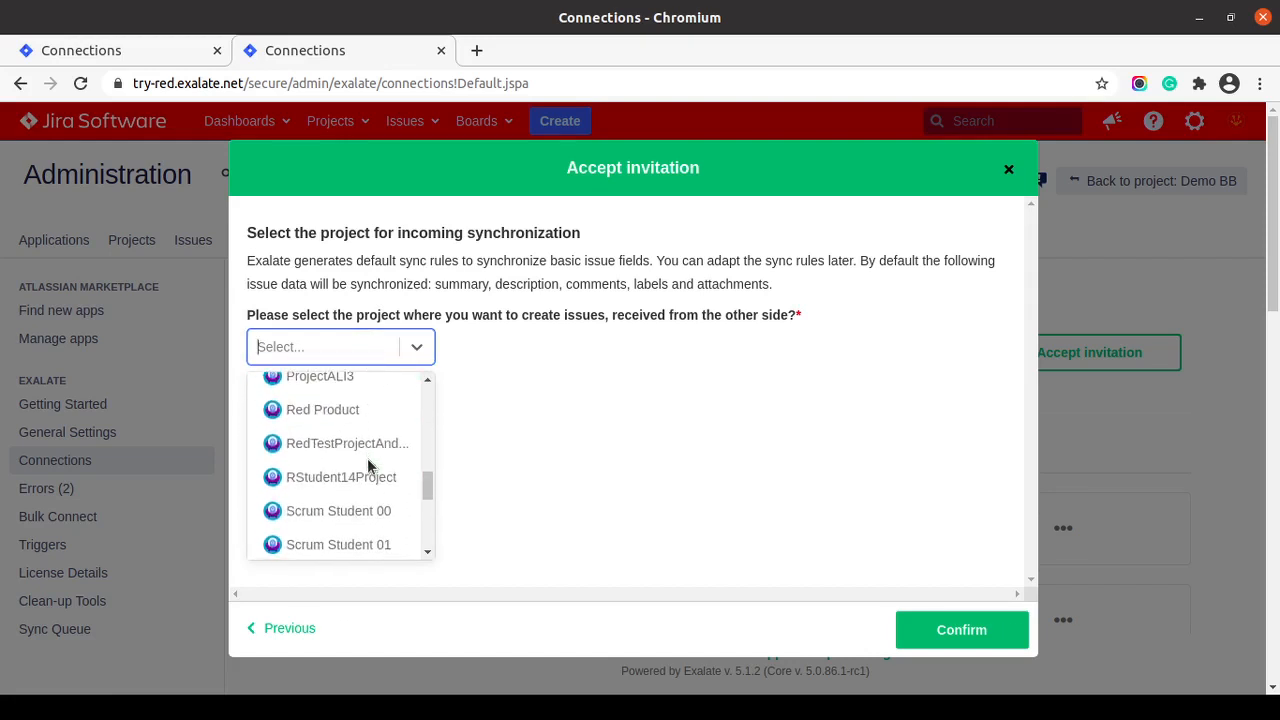
{"action": "scroll", "coordinate": [367, 458], "scroll_direction": "down", "scroll_amount": 1}
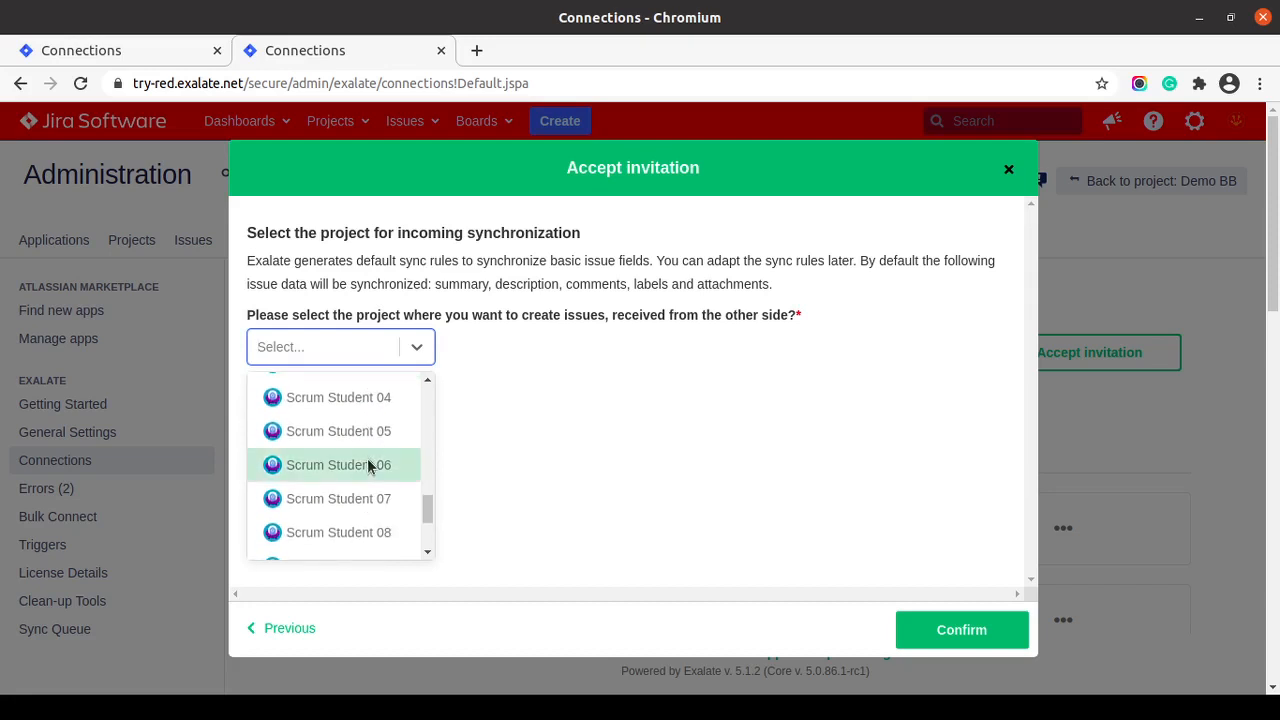
{"action": "type", "text": "rb"}
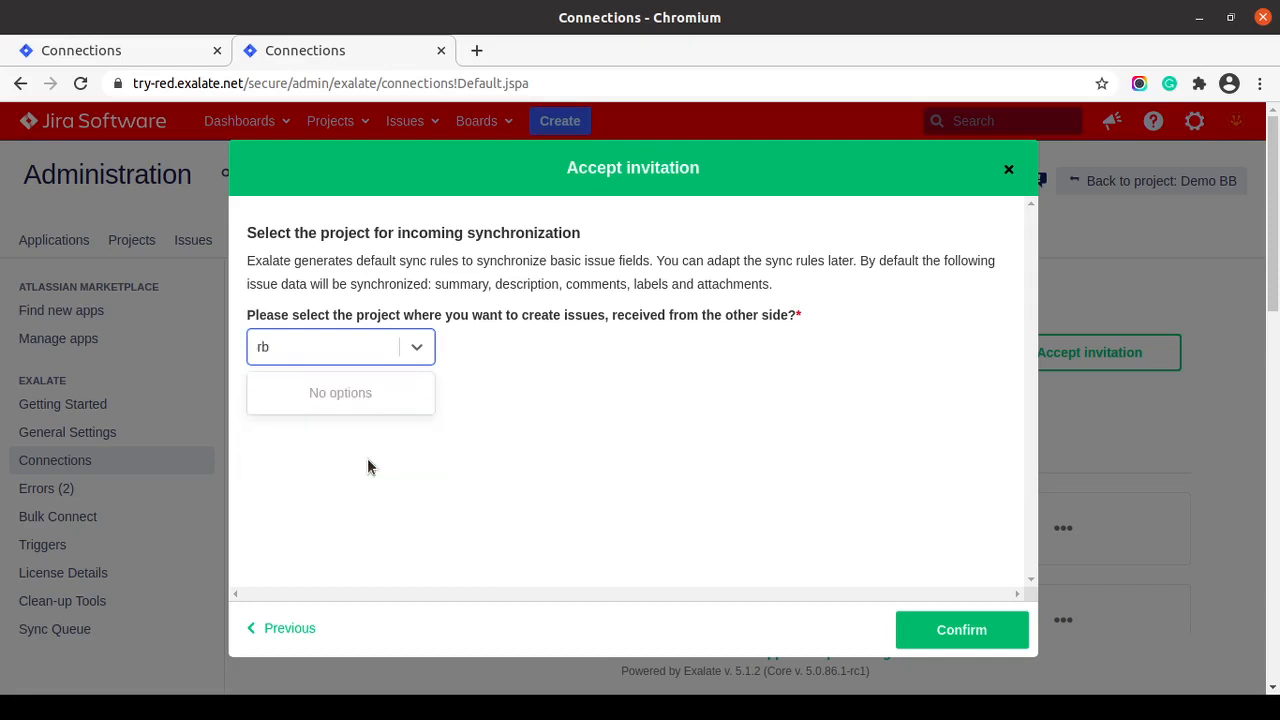
{"action": "key", "text": "BackSpace"}
{"action": "type", "text": "p"}
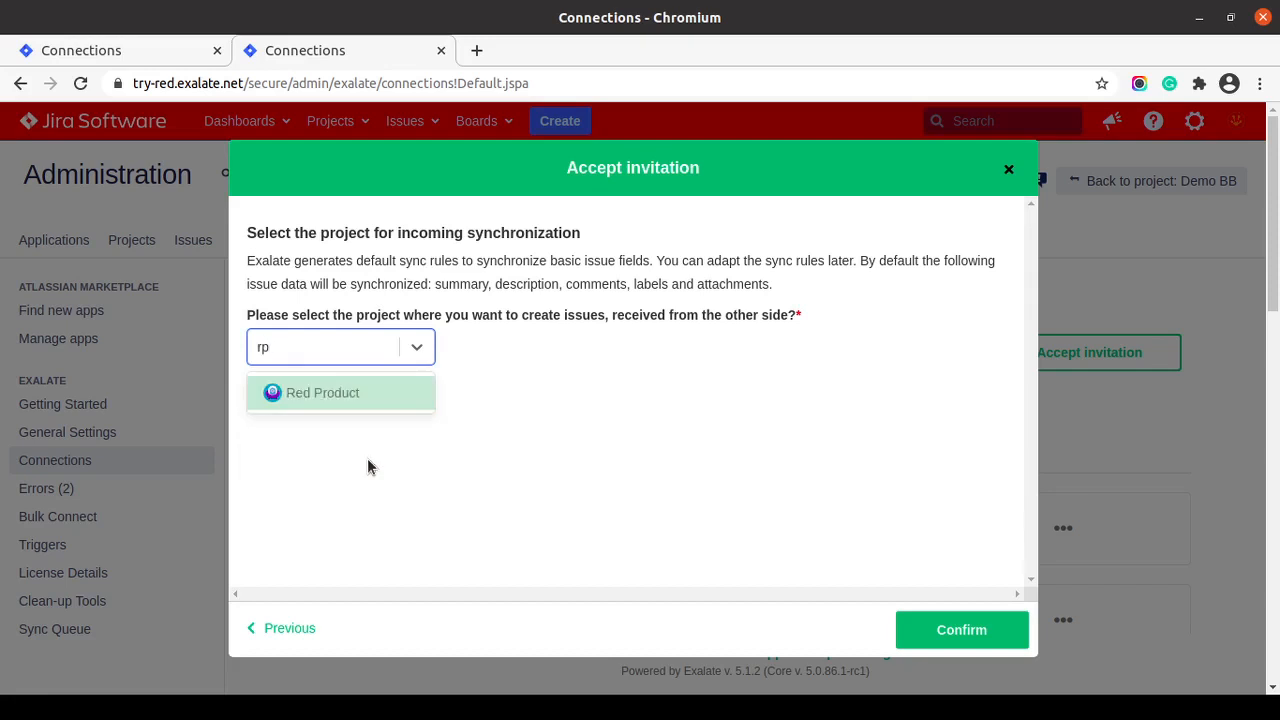
{"action": "left_click", "coordinate": [330, 401]}
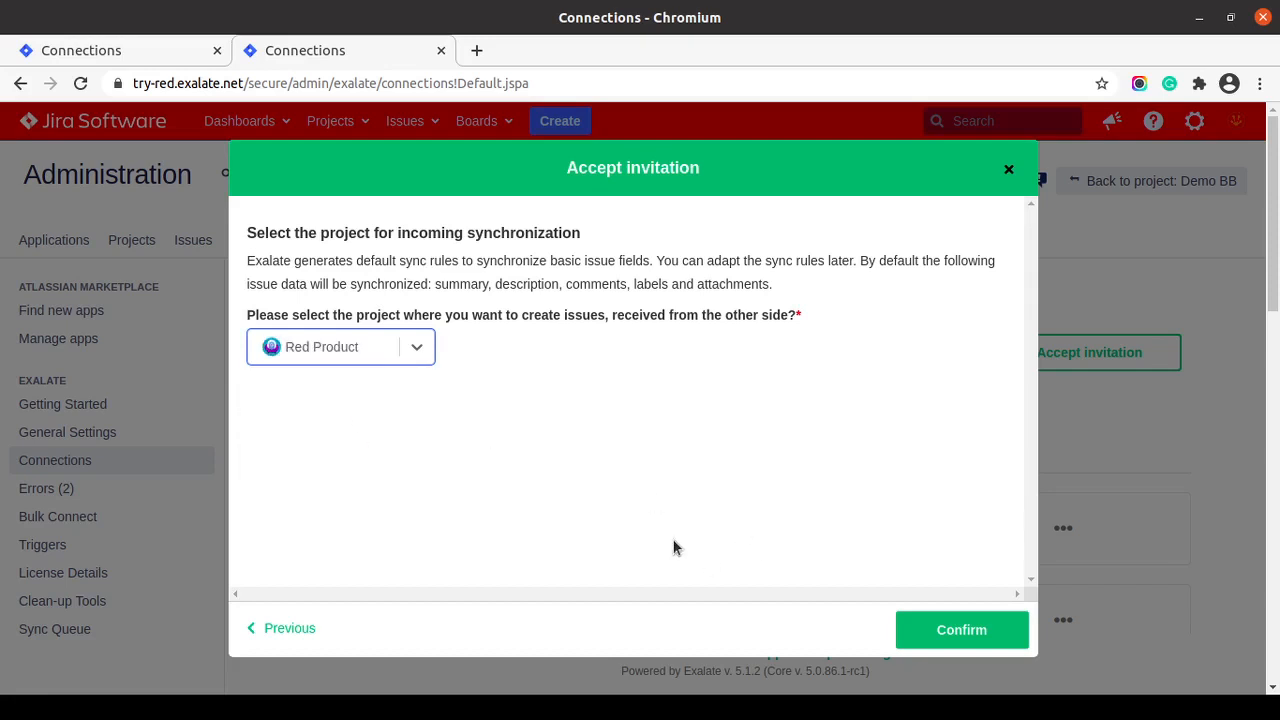
{"action": "left_click", "coordinate": [961, 629]}
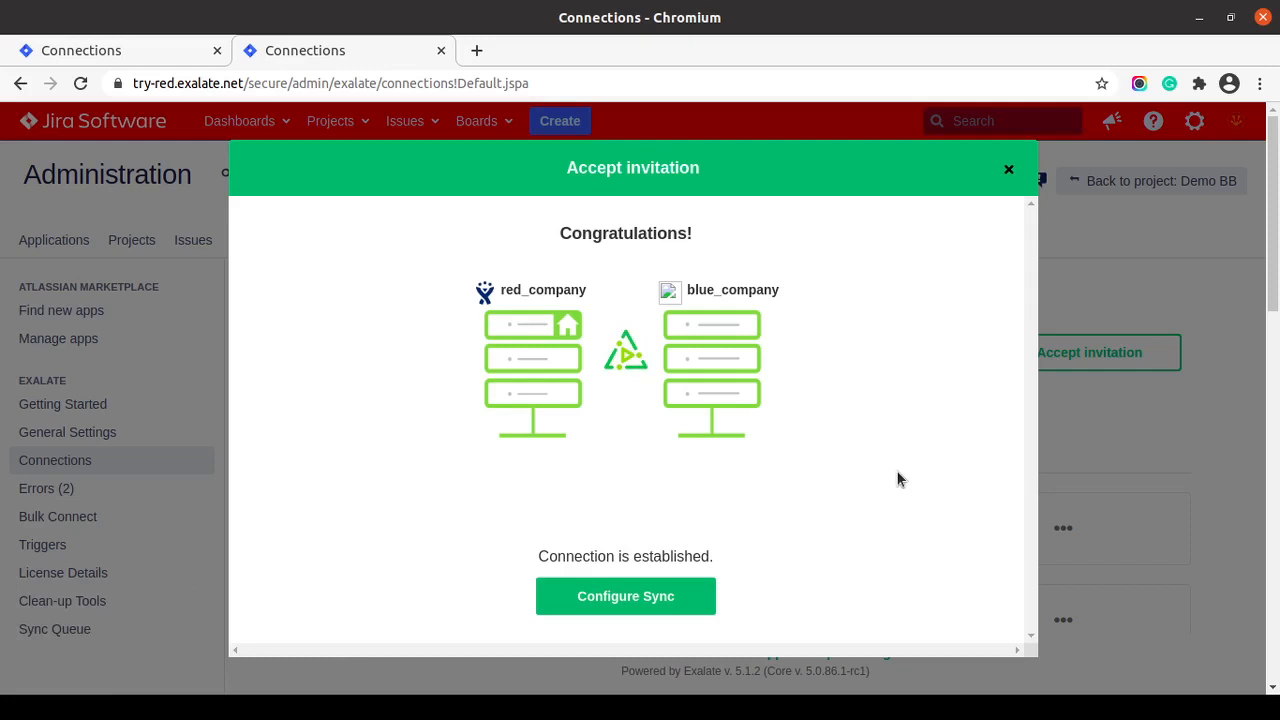
{"action": "left_click", "coordinate": [1009, 172]}
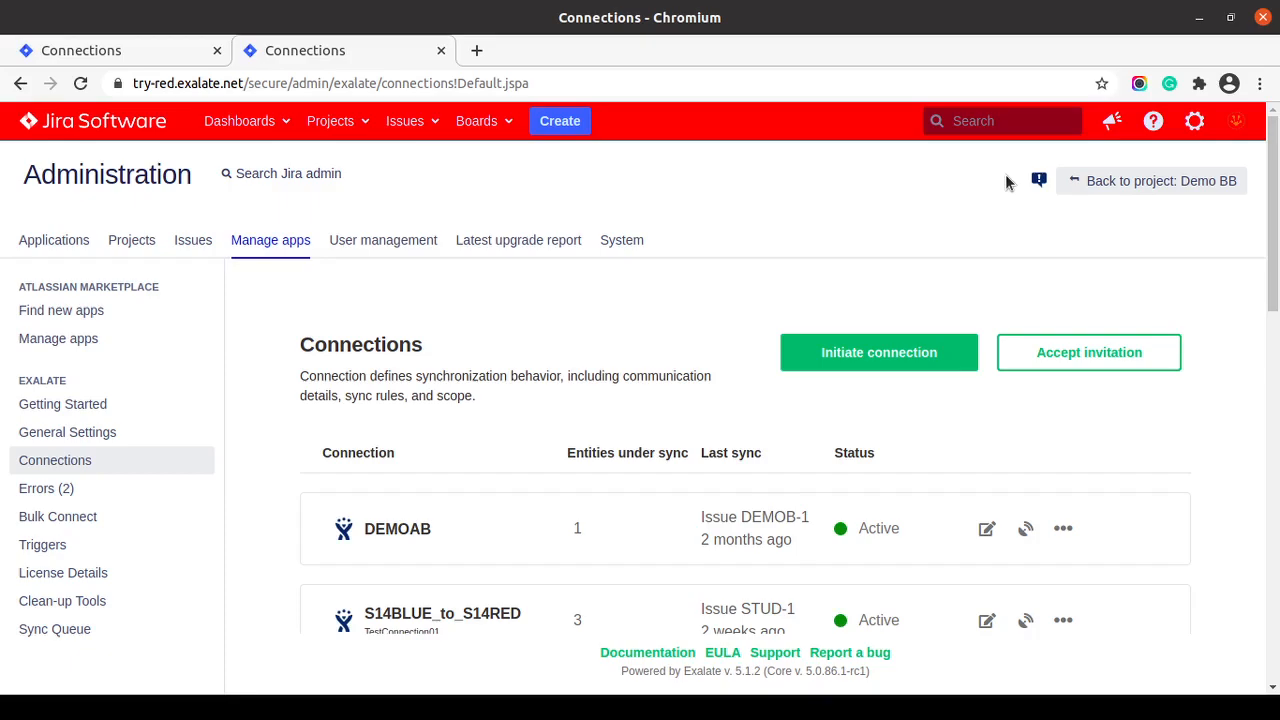